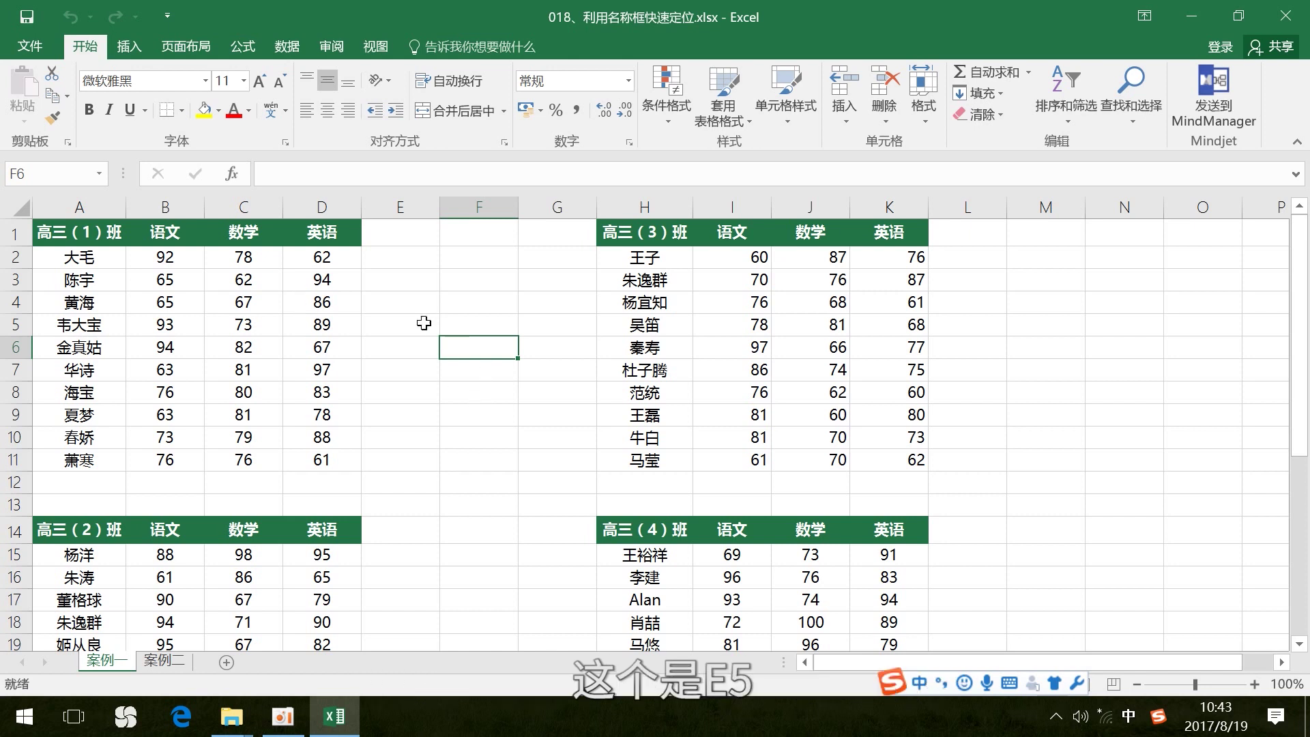
Jump from the score tables straight to cell B1995 by entering its cell address
left_click(412, 320)
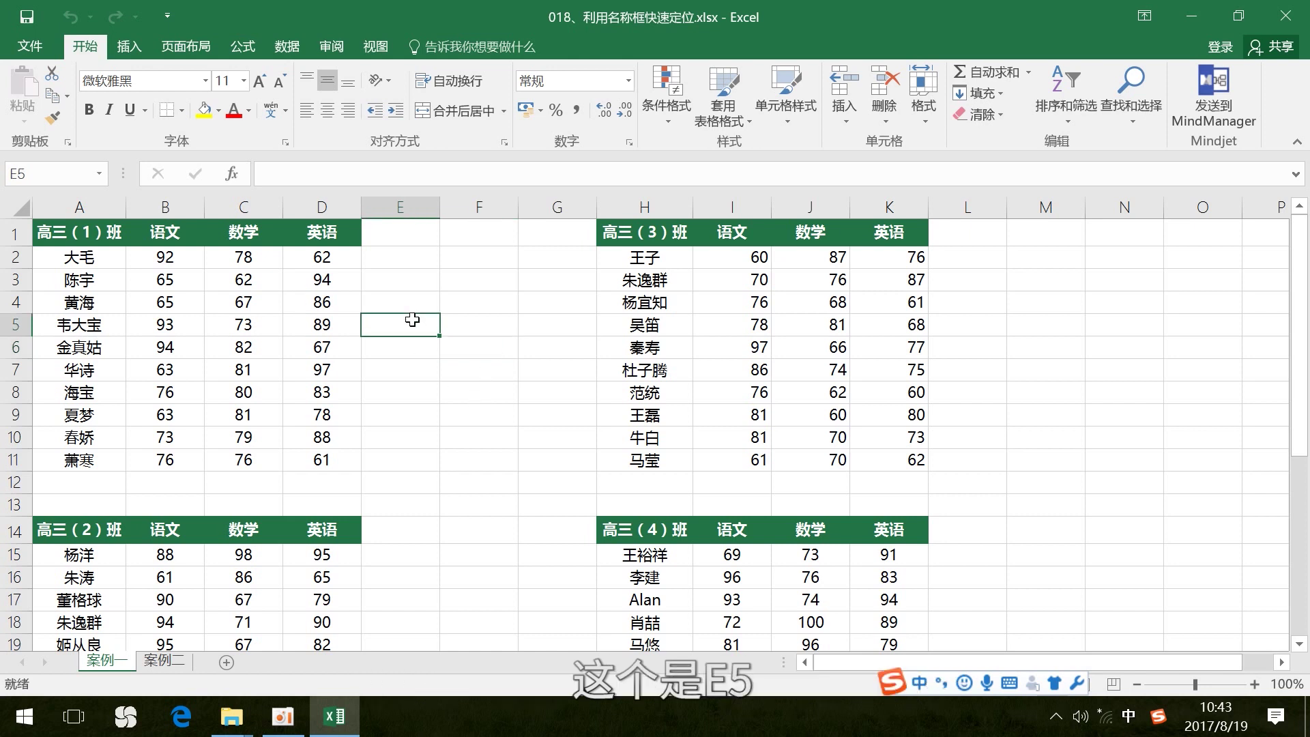
left_click(469, 346)
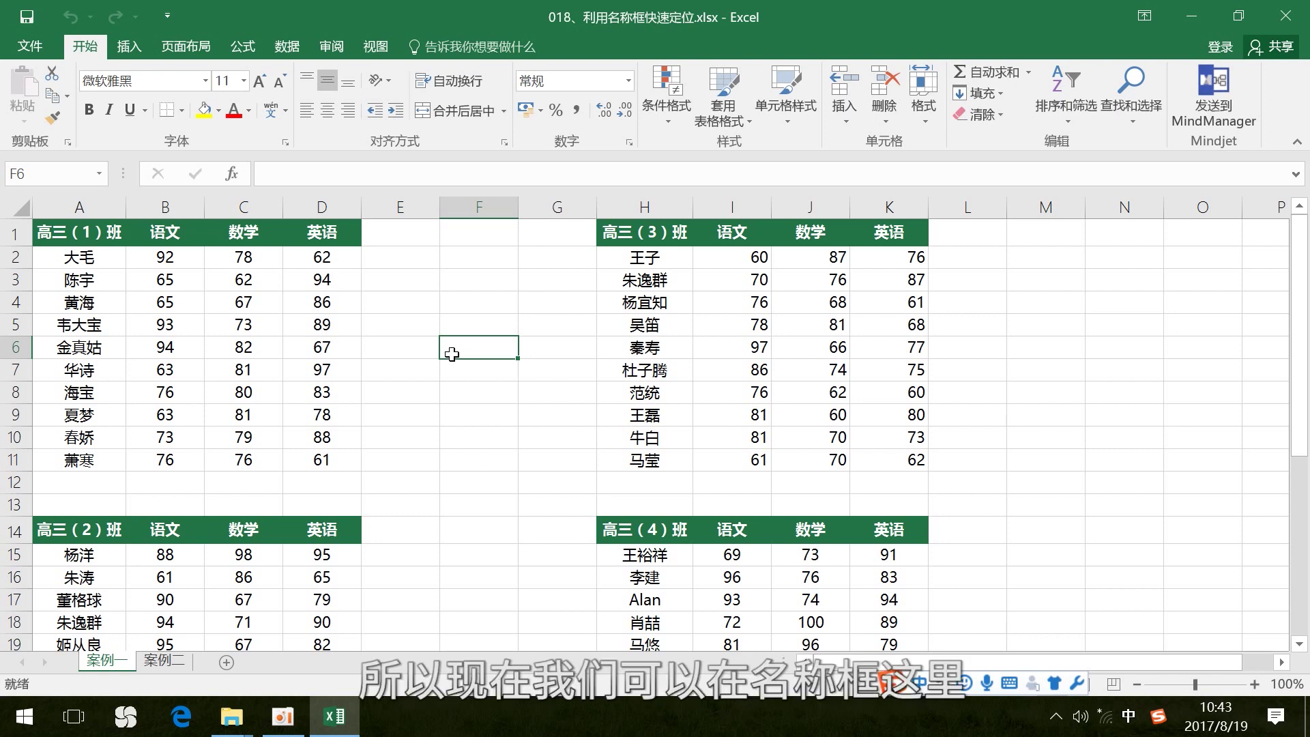
left_click(60, 176)
type("B1995")
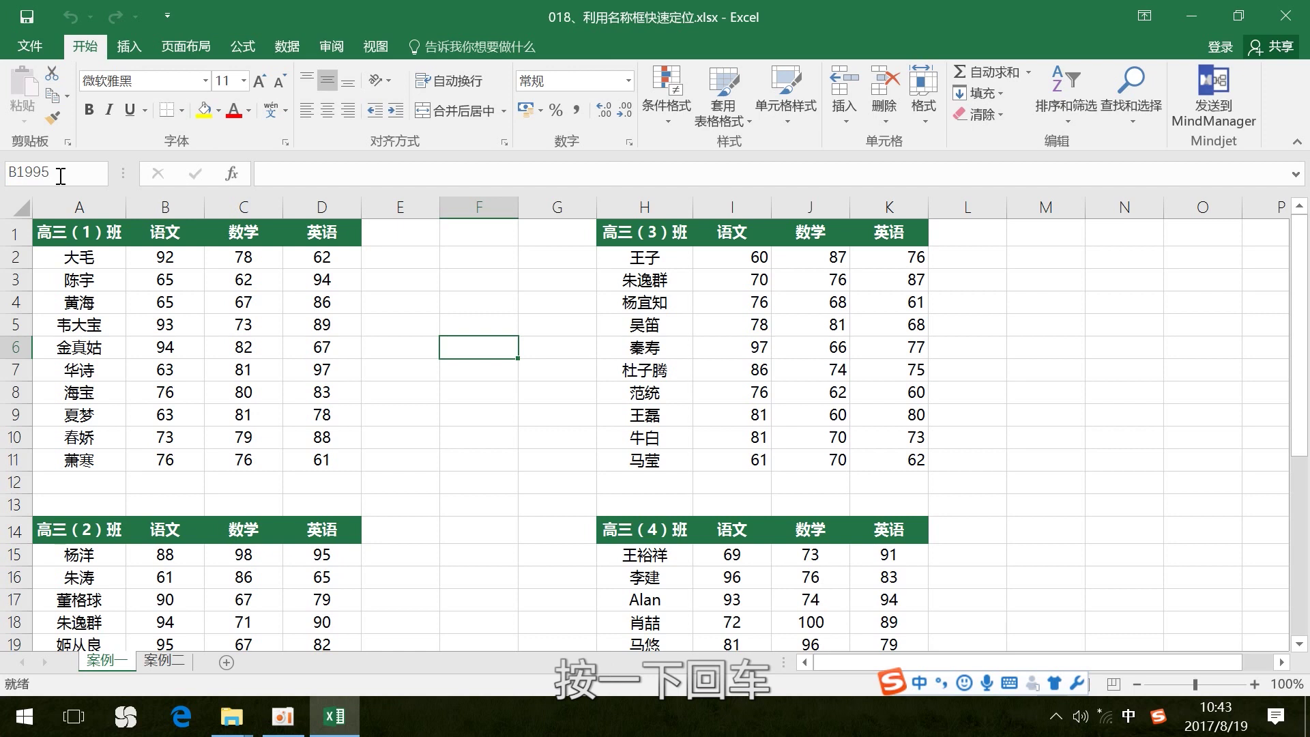
key("Return")
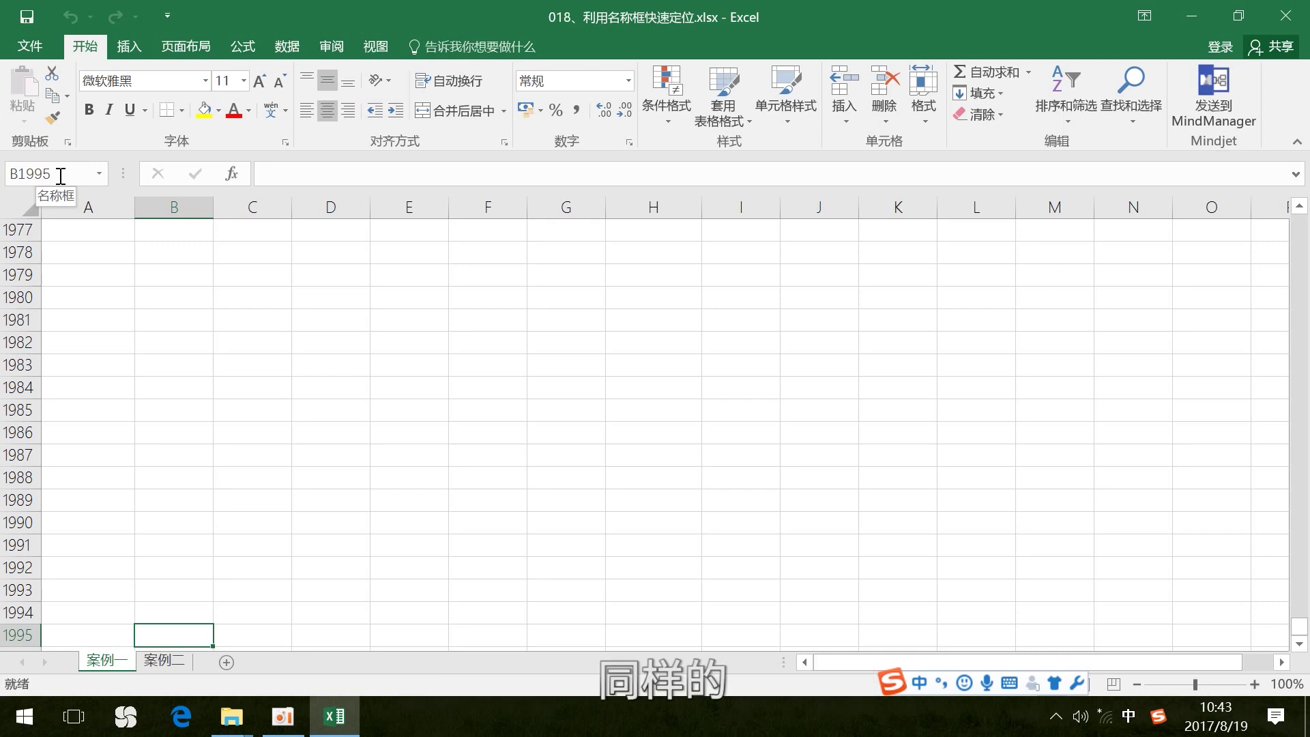
Return to the score data and check the corner cells H14 and K24 of the 高三（4）班 table
left_click(299, 351)
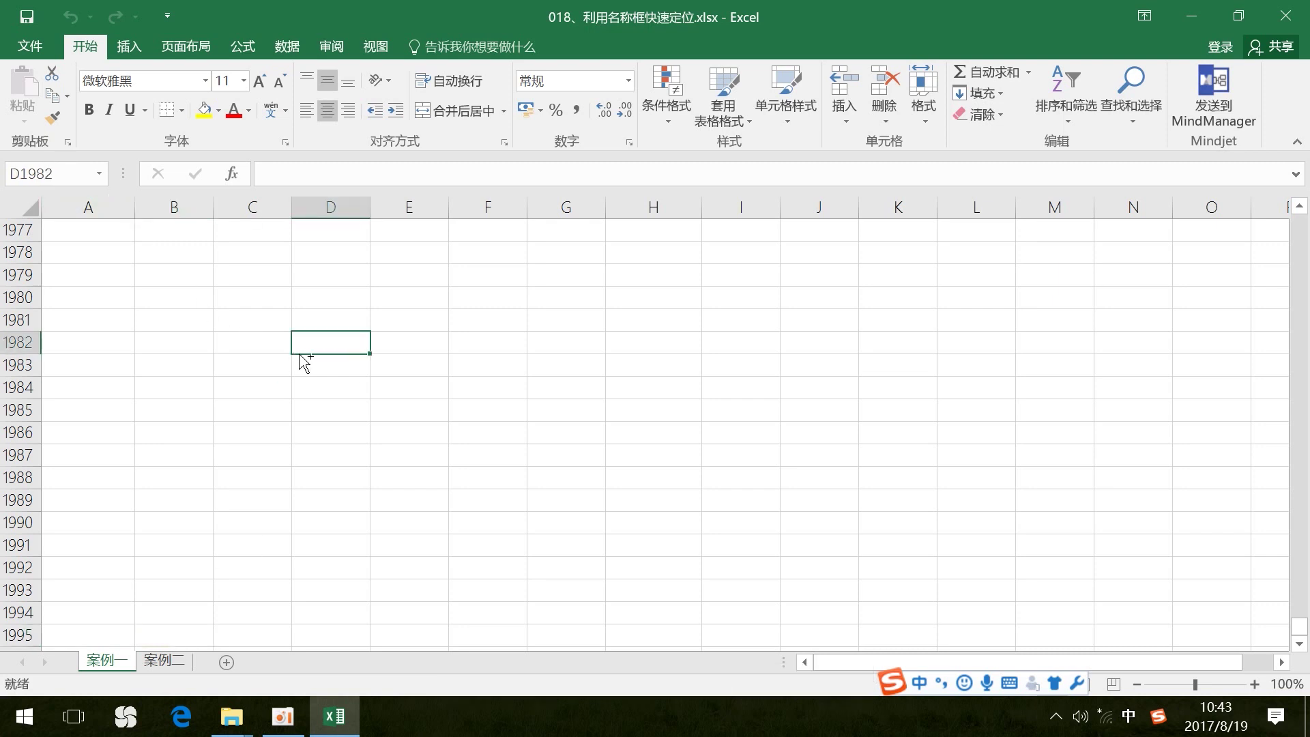
key("ctrl+Up")
scroll(708, 376, "up", 4)
scroll(708, 375, "up", 1)
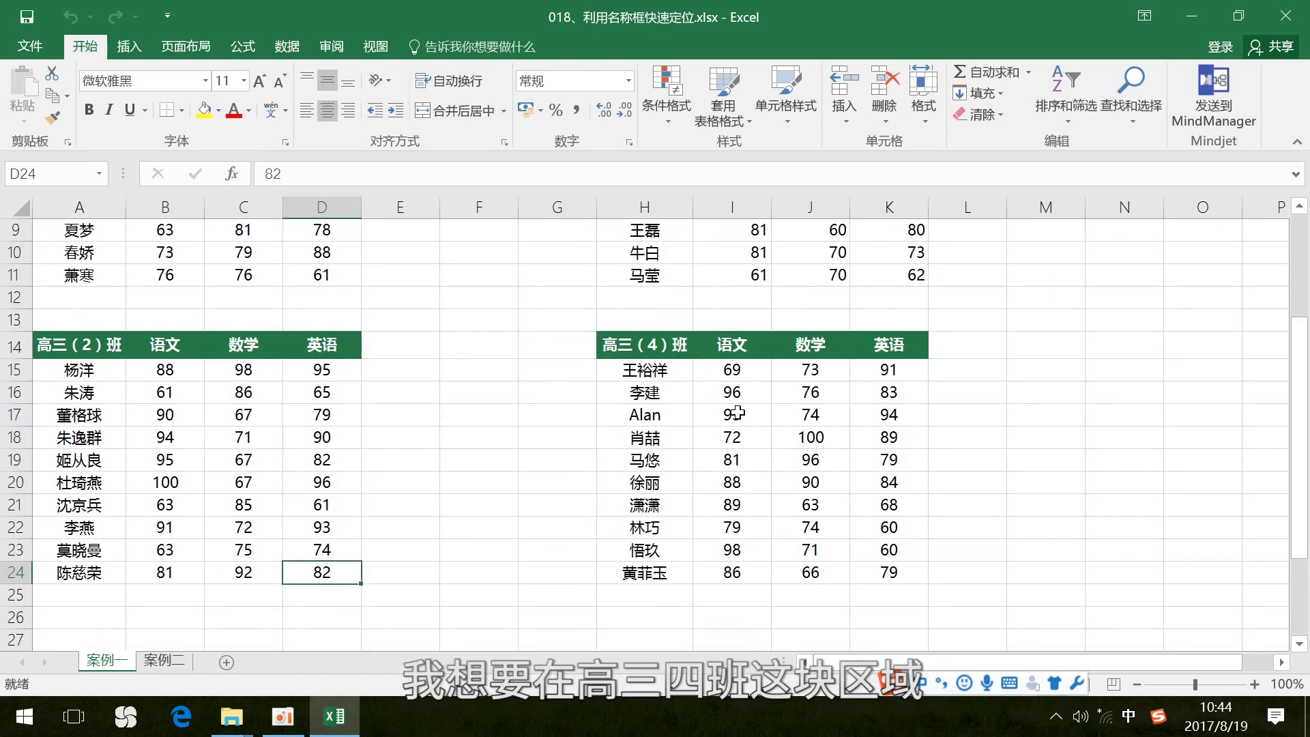
left_click(626, 348)
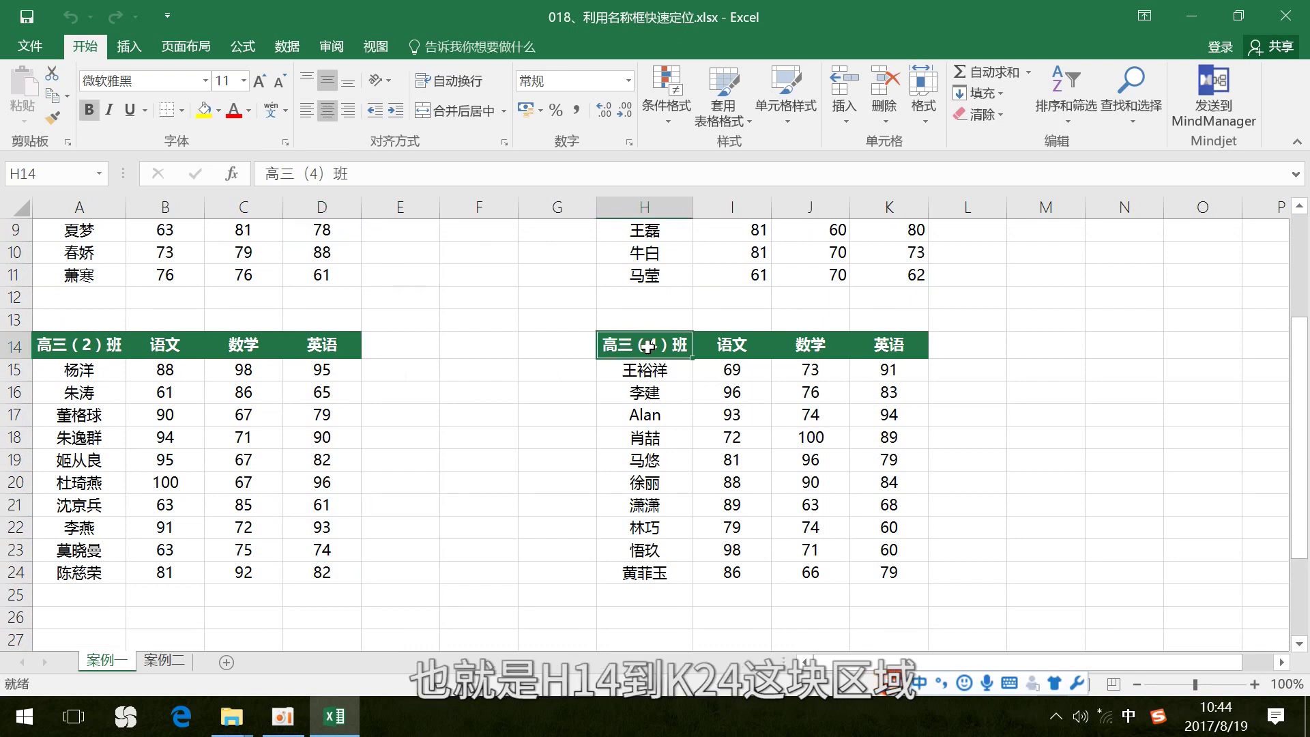
left_click(896, 575)
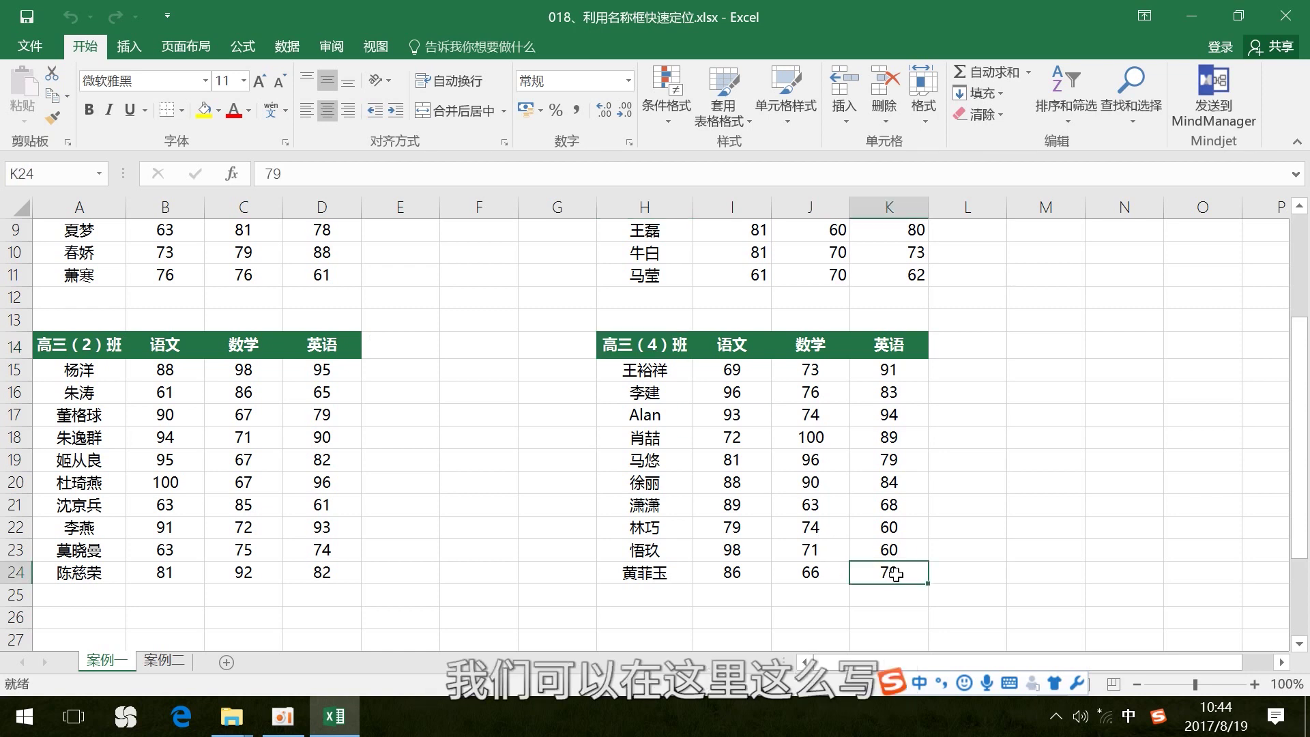
Select the whole 高三（4）班 table by entering the range address H14:K24
left_click(60, 180)
key("shift")
type("H14")
key("Caps_Lock")
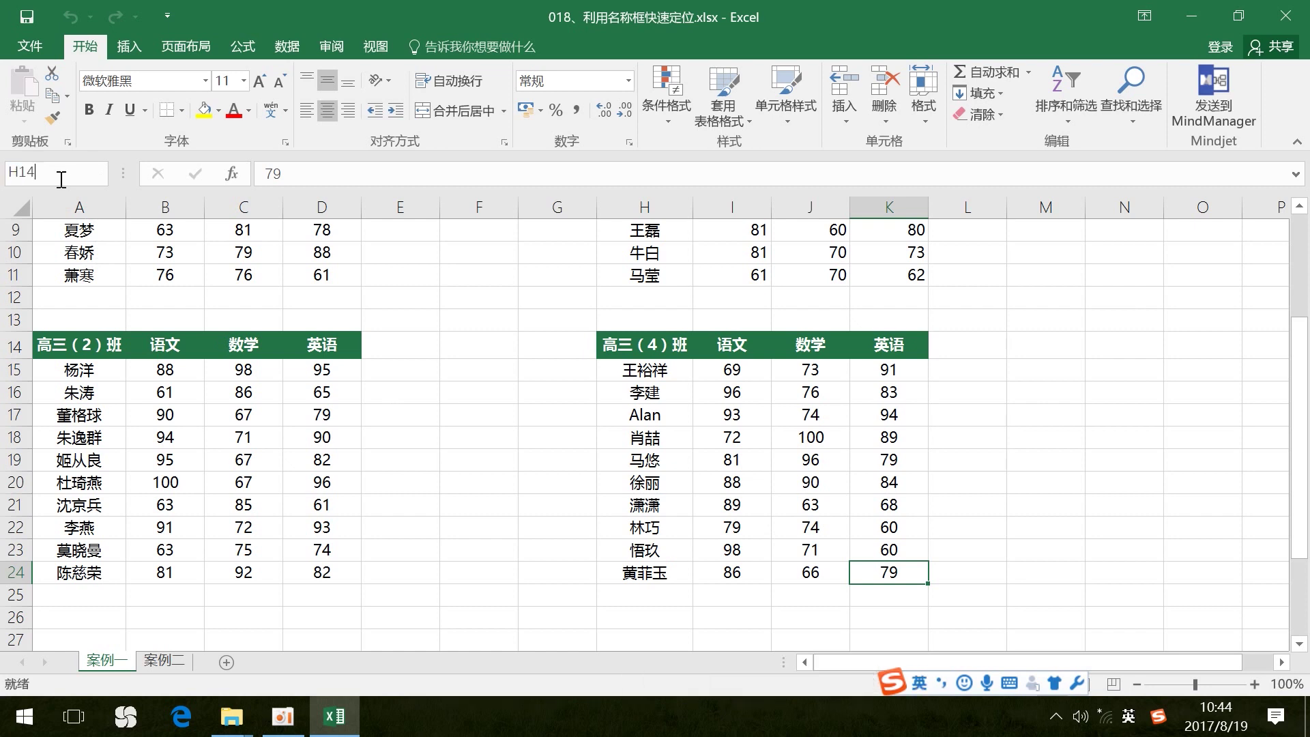
type(":K24")
key("Return")
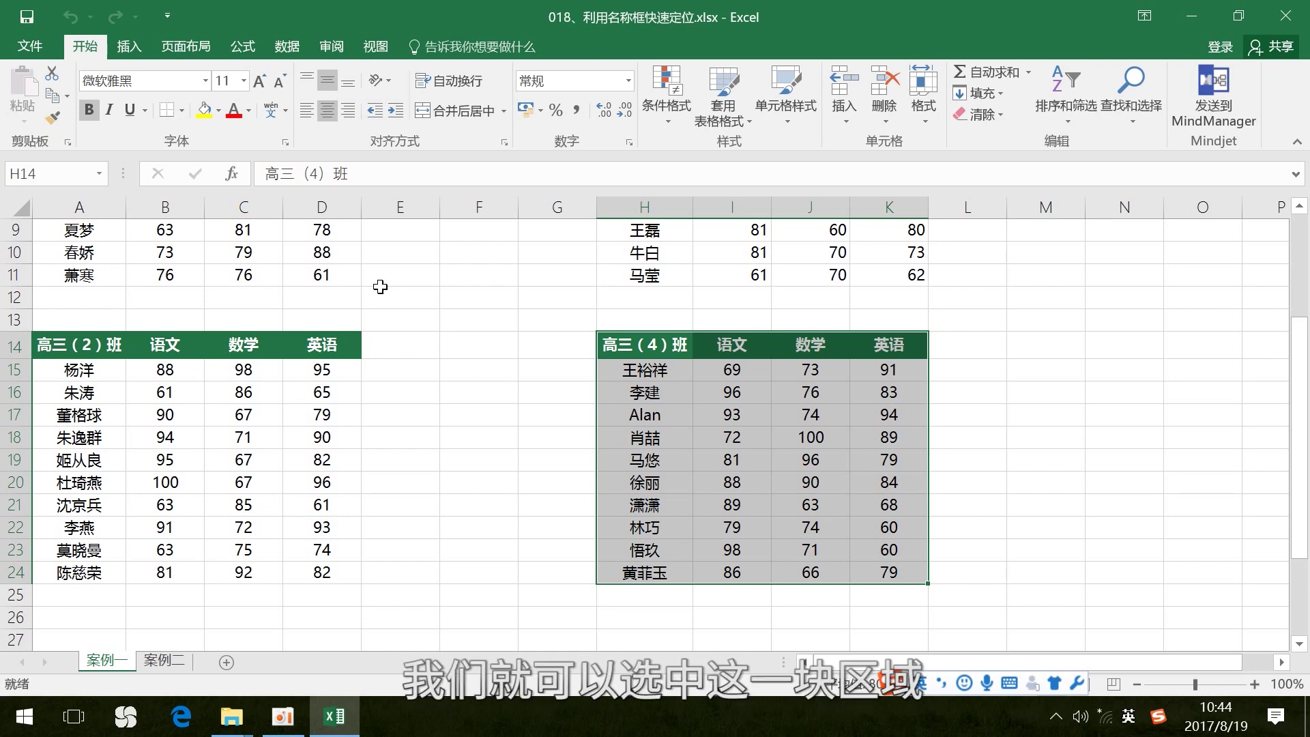
Name the range H14:K24 of the 高三（4）班 table 高三四班
left_click_drag(638, 348, 874, 569)
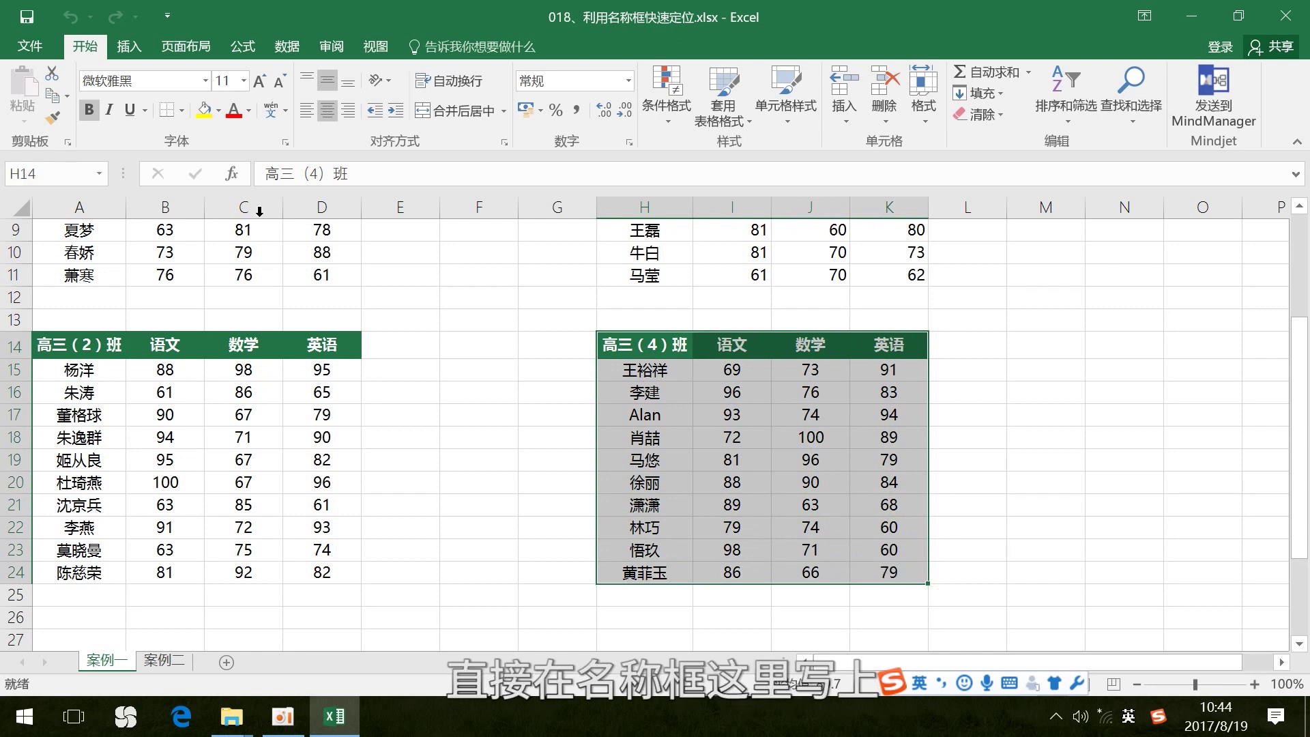
left_click(47, 172)
key("shift")
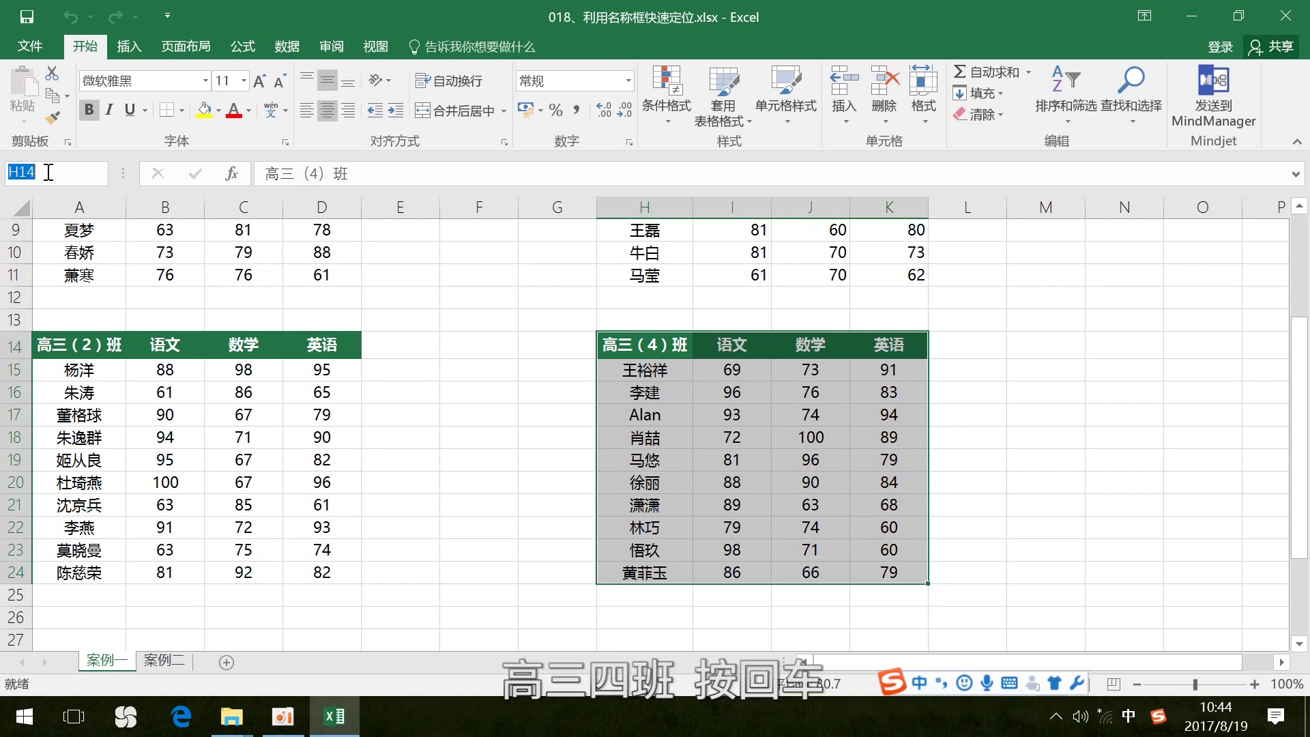
type("gaosnasiban")
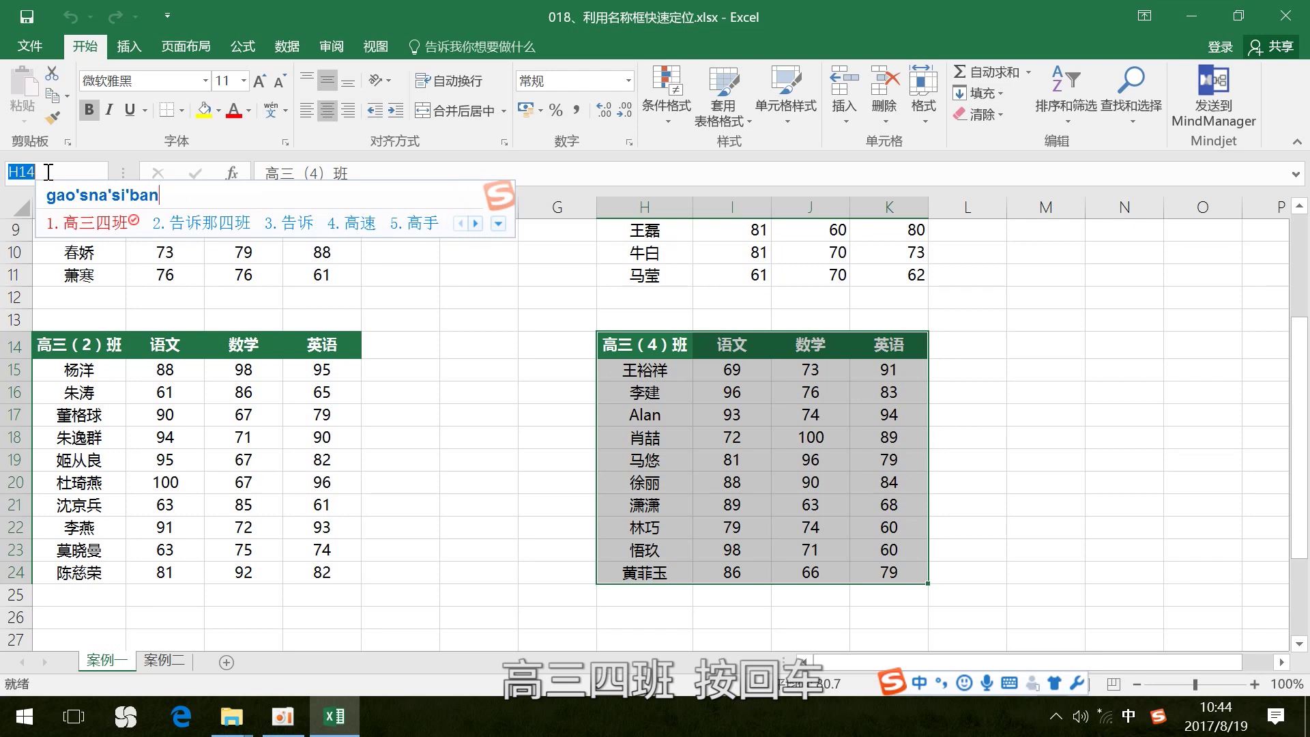
key("space")
key("Return")
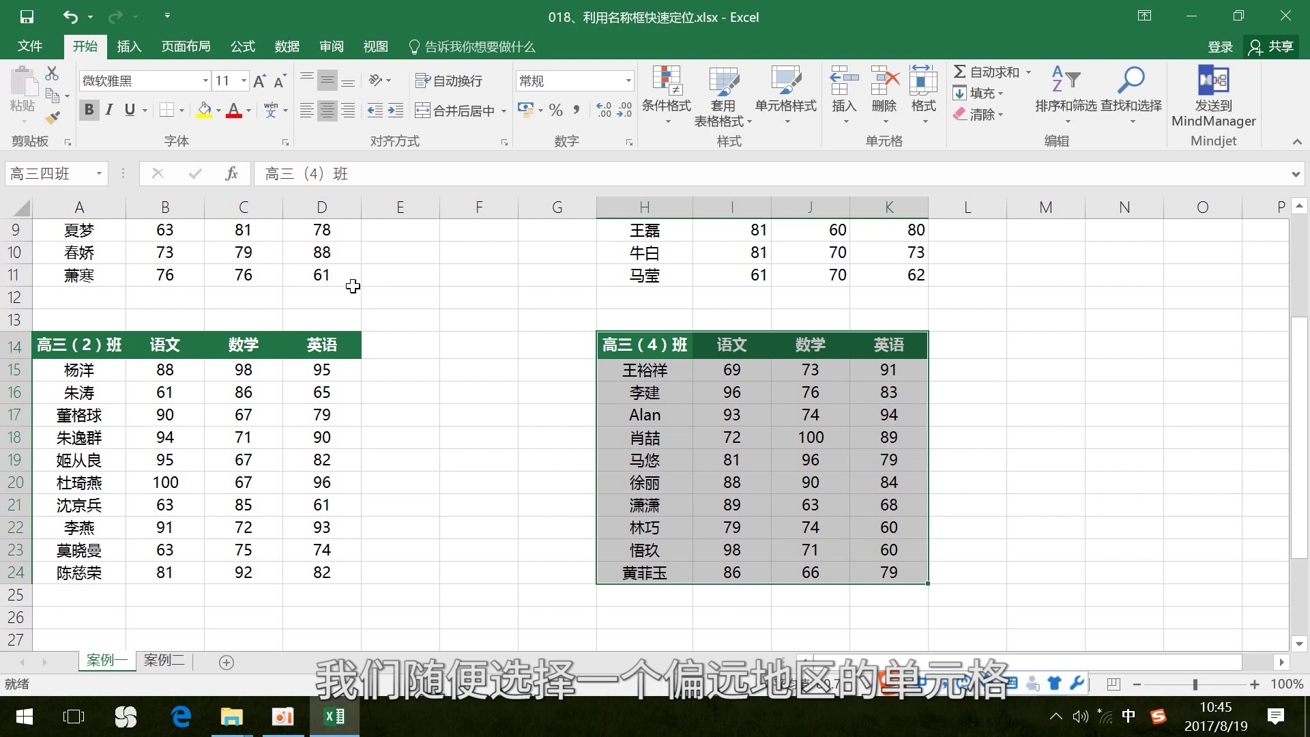
Go to the distant empty cell I321 and jump back to the named range 高三四班
scroll(372, 294, "down", 20)
scroll(617, 400, "down", 20)
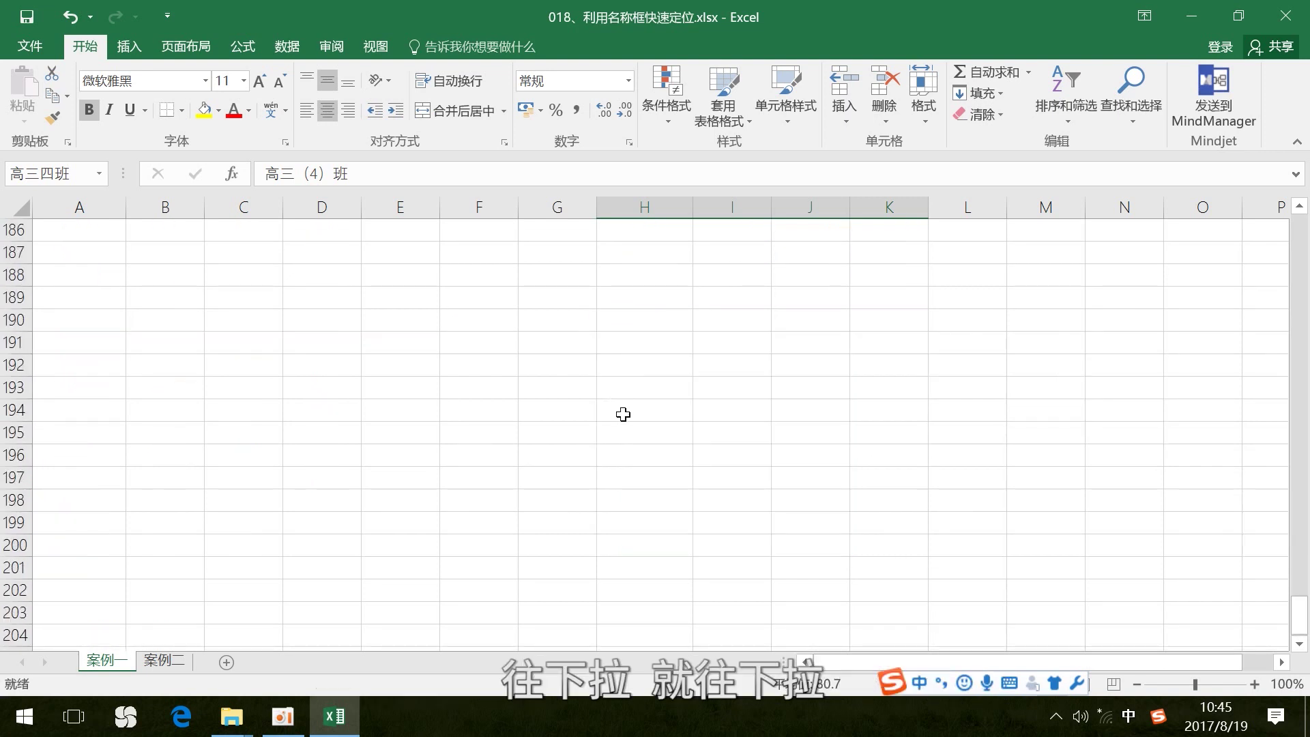
left_click(724, 501)
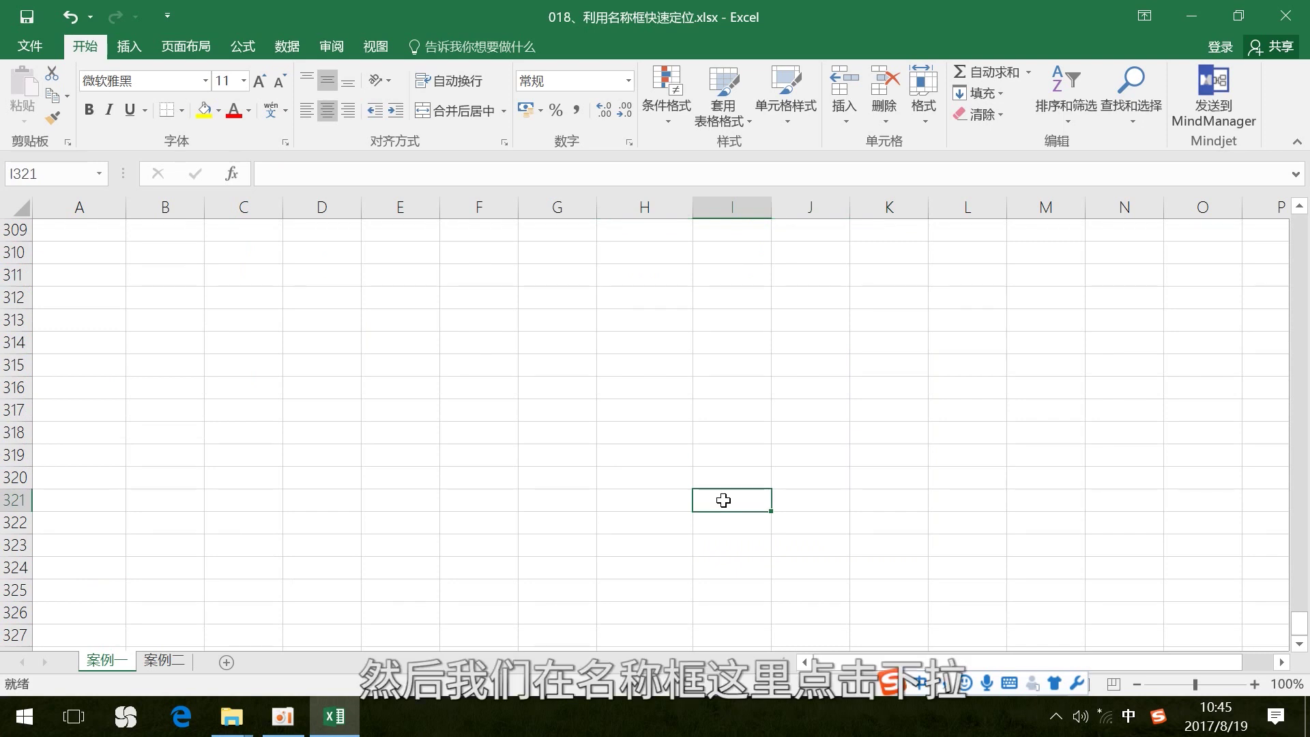
left_click(99, 175)
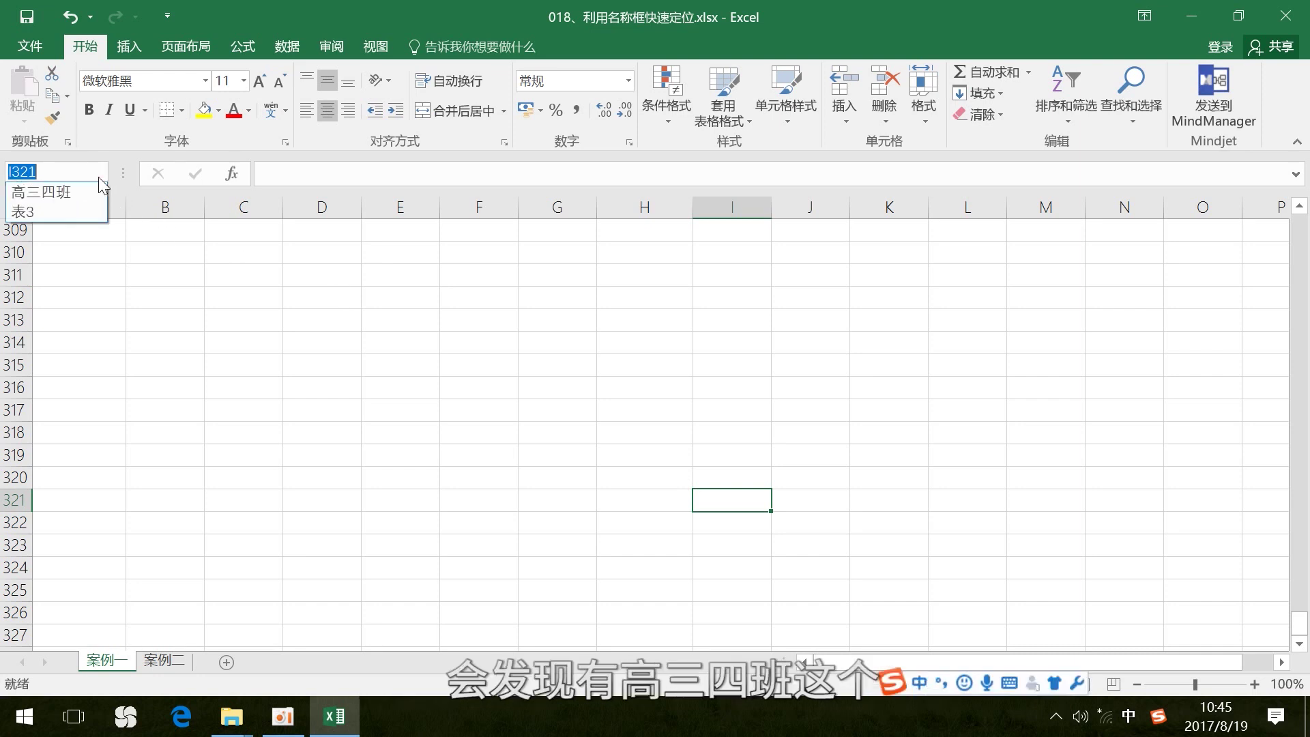
left_click(52, 193)
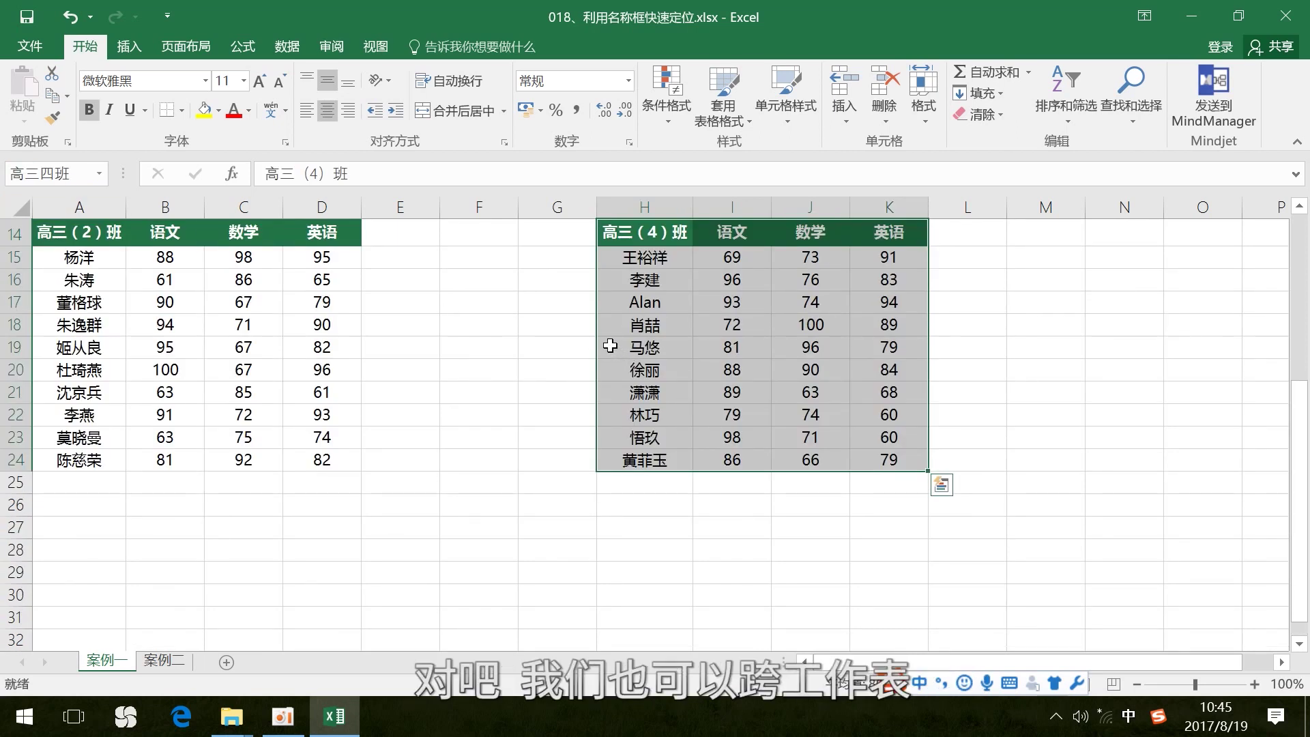
On the 案例二 sheet, select the entire employee table including its header row and name it 向天歌
scroll(710, 382, "up", 2)
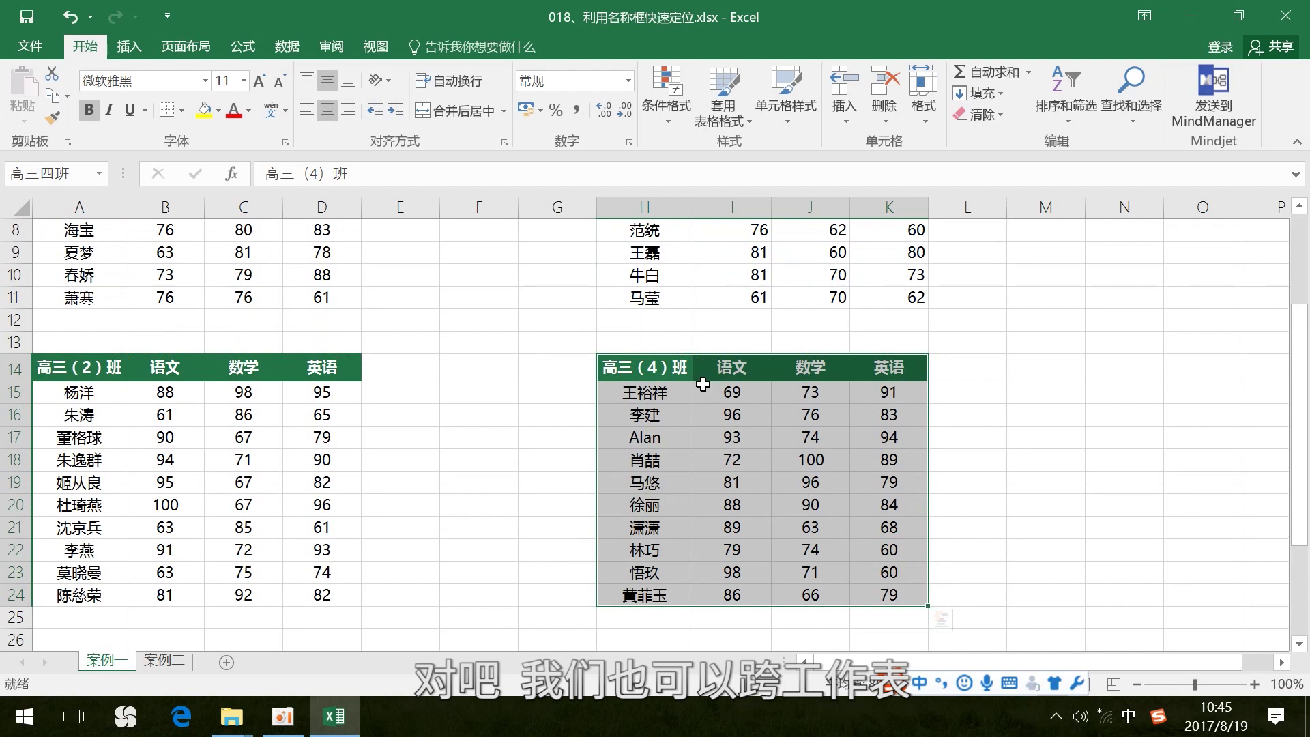
left_click(164, 661)
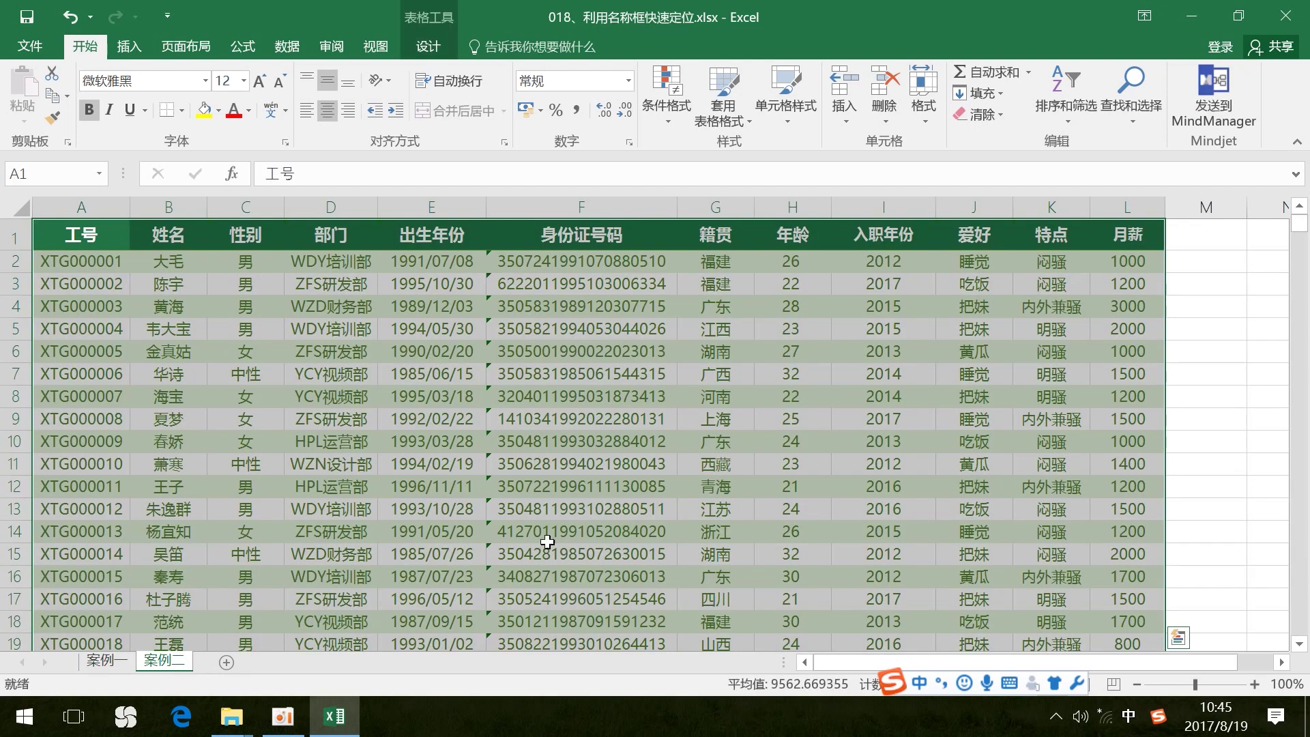
left_click(418, 396)
left_click(68, 234)
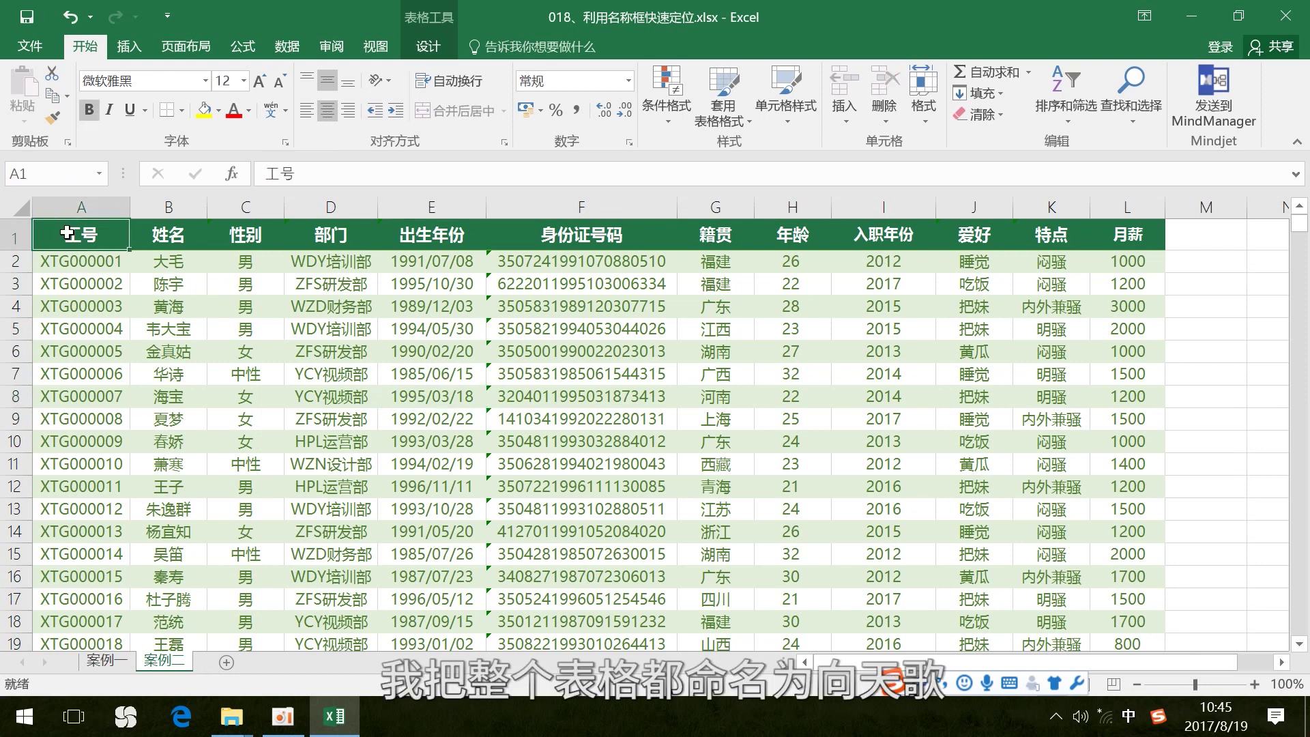
key("ctrl+shift+Right")
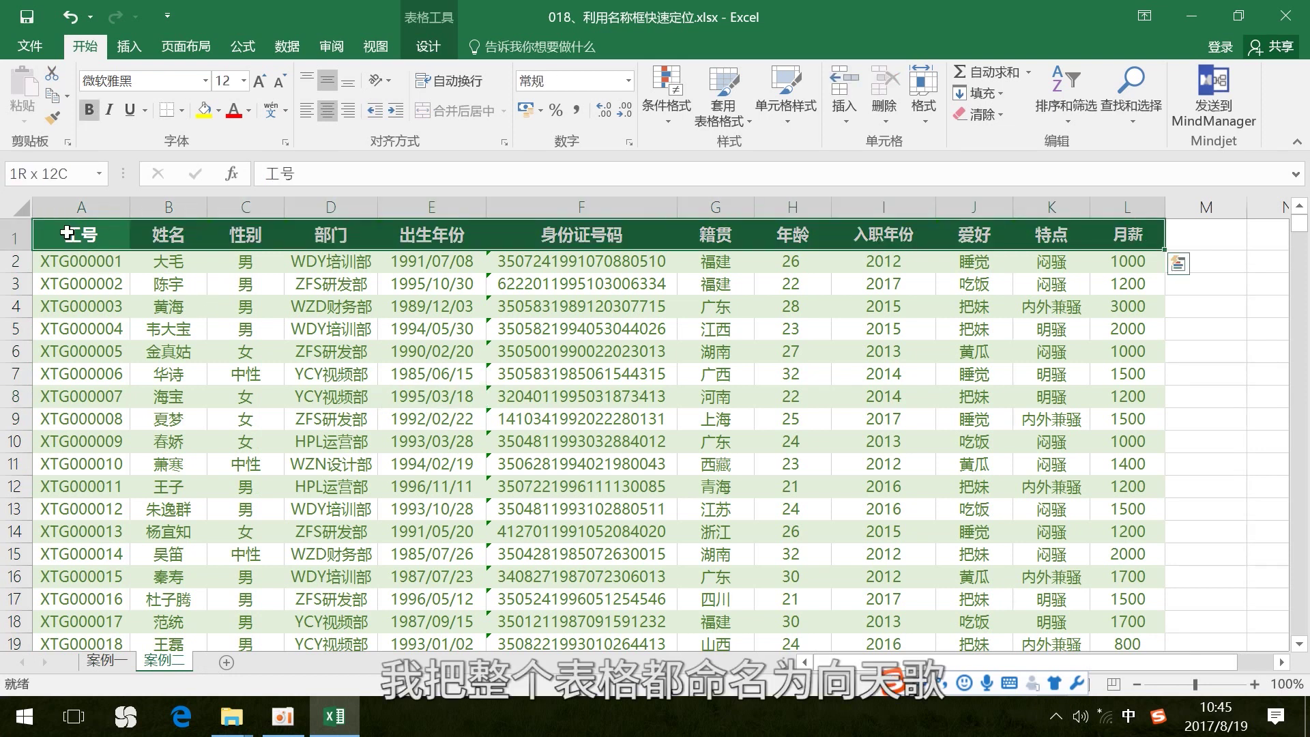
key("ctrl+shift+Down")
left_click(57, 176)
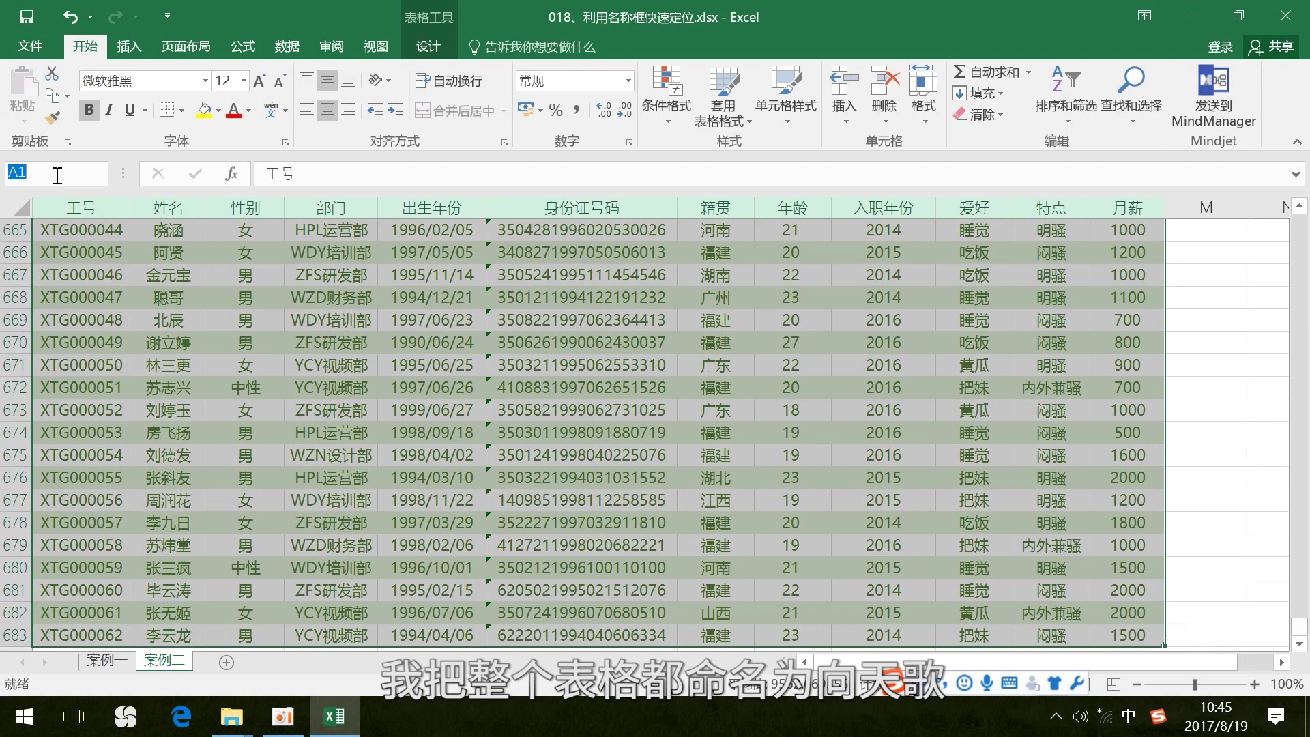
type("xiang'tian")
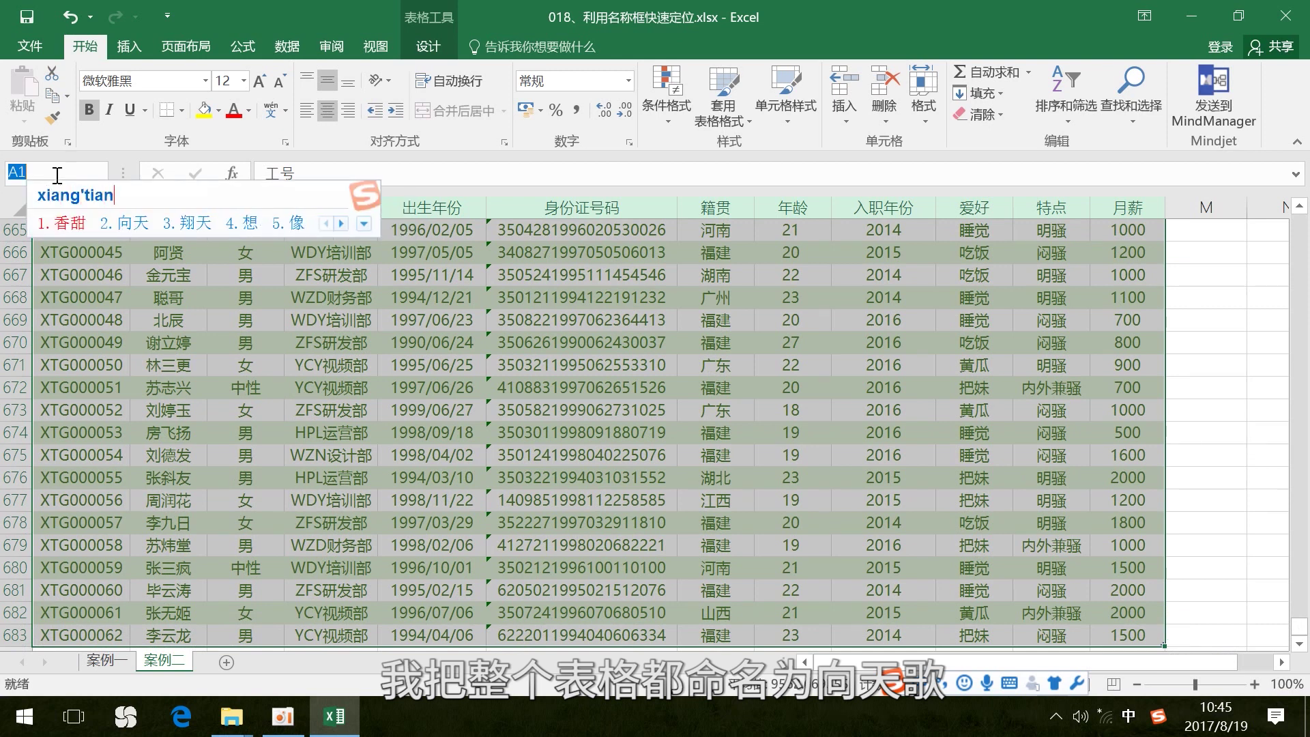
type("'ge")
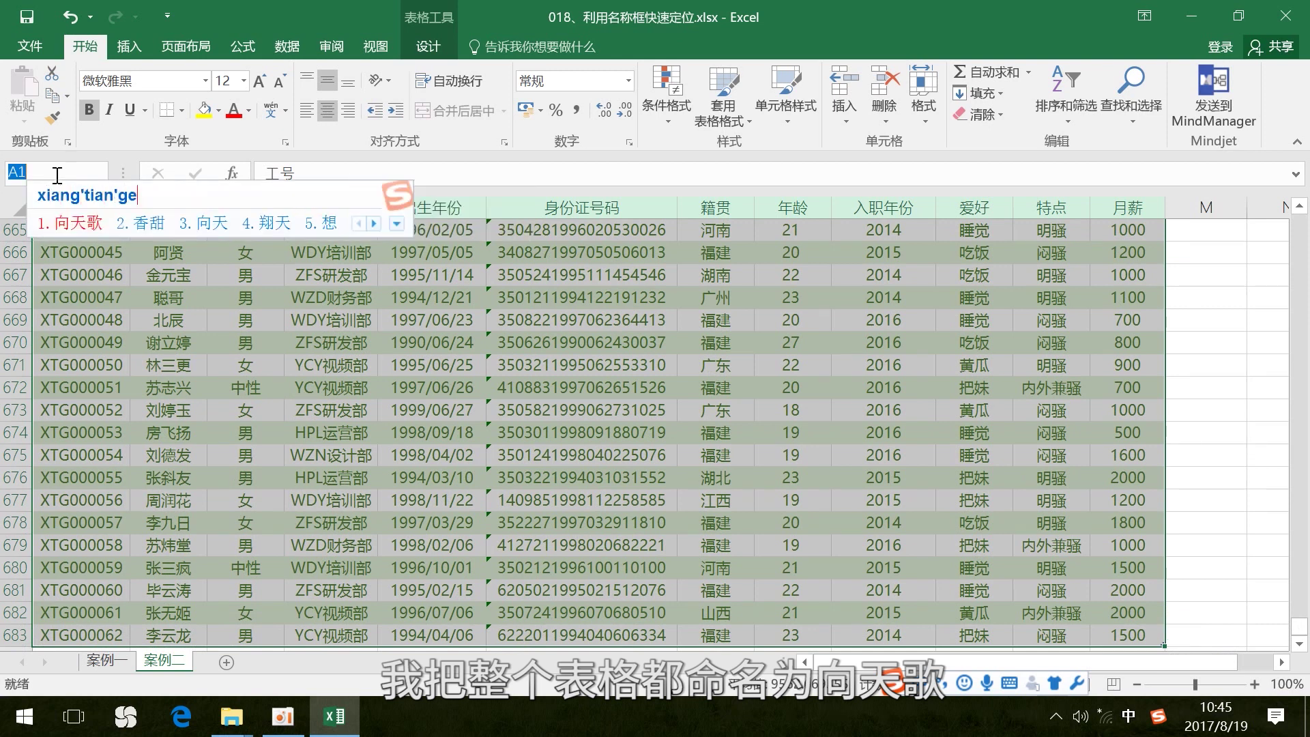
key("space")
key("Return")
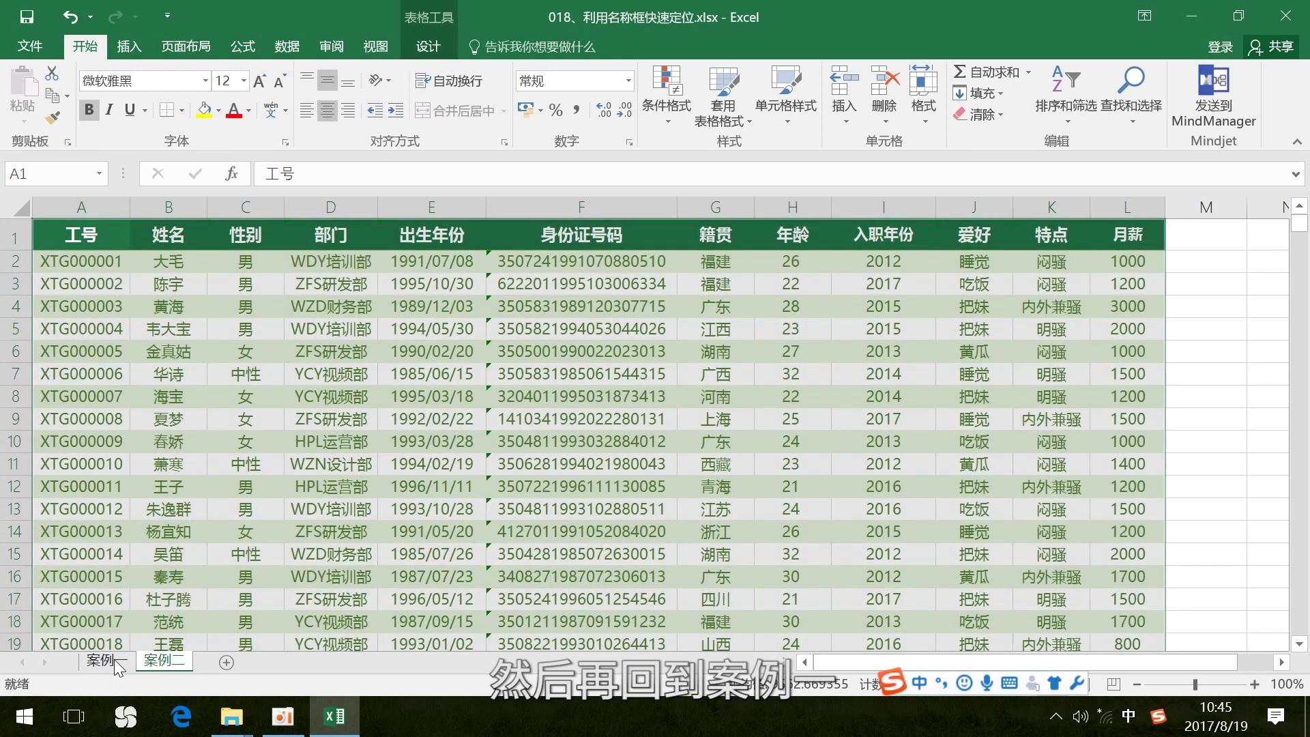
Return to the 案例一 sheet, jump across sheets to the named range 向天歌, and select cell D11 there
left_click(113, 662)
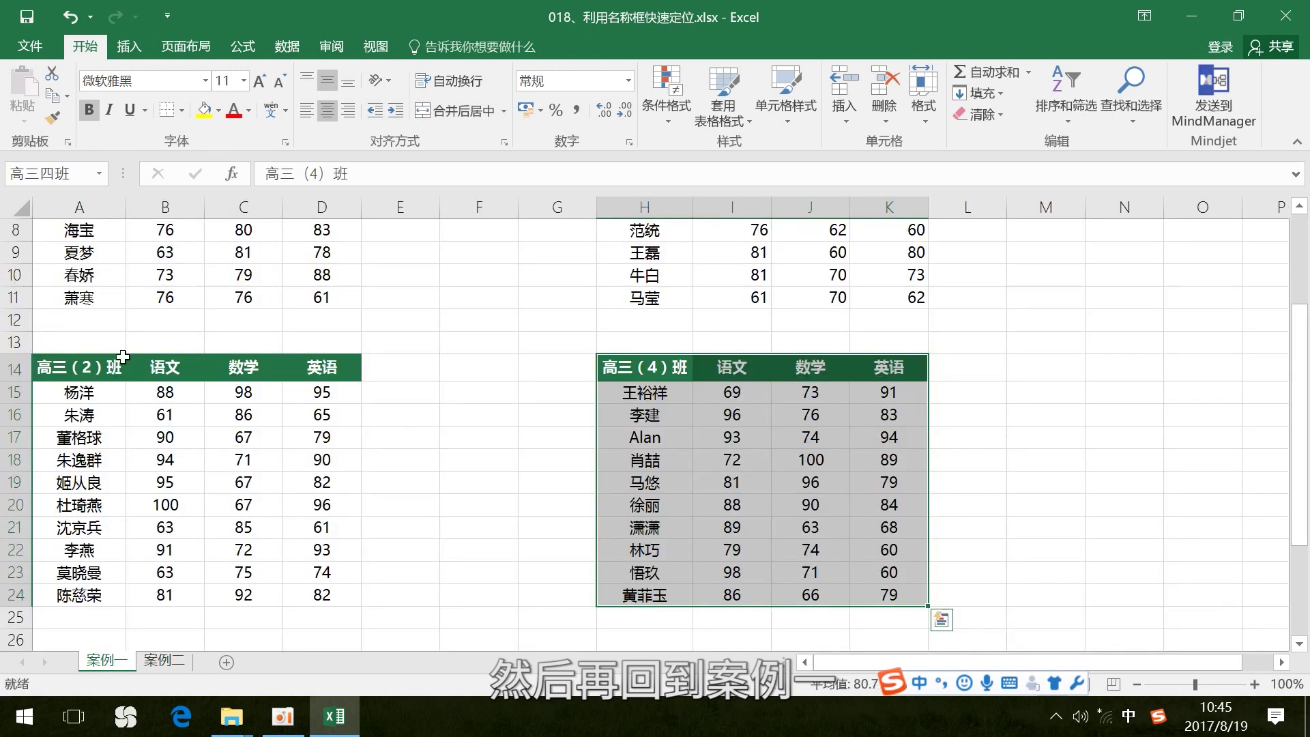
left_click(100, 174)
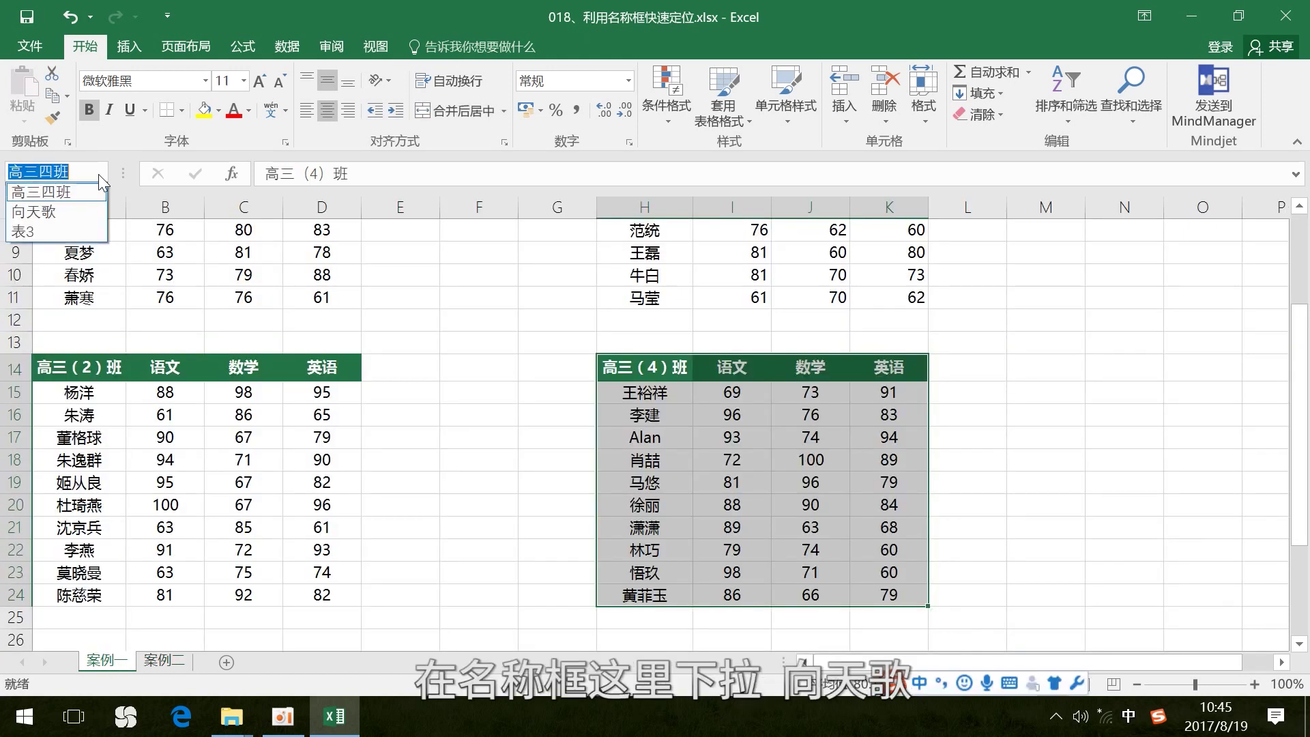
left_click(39, 212)
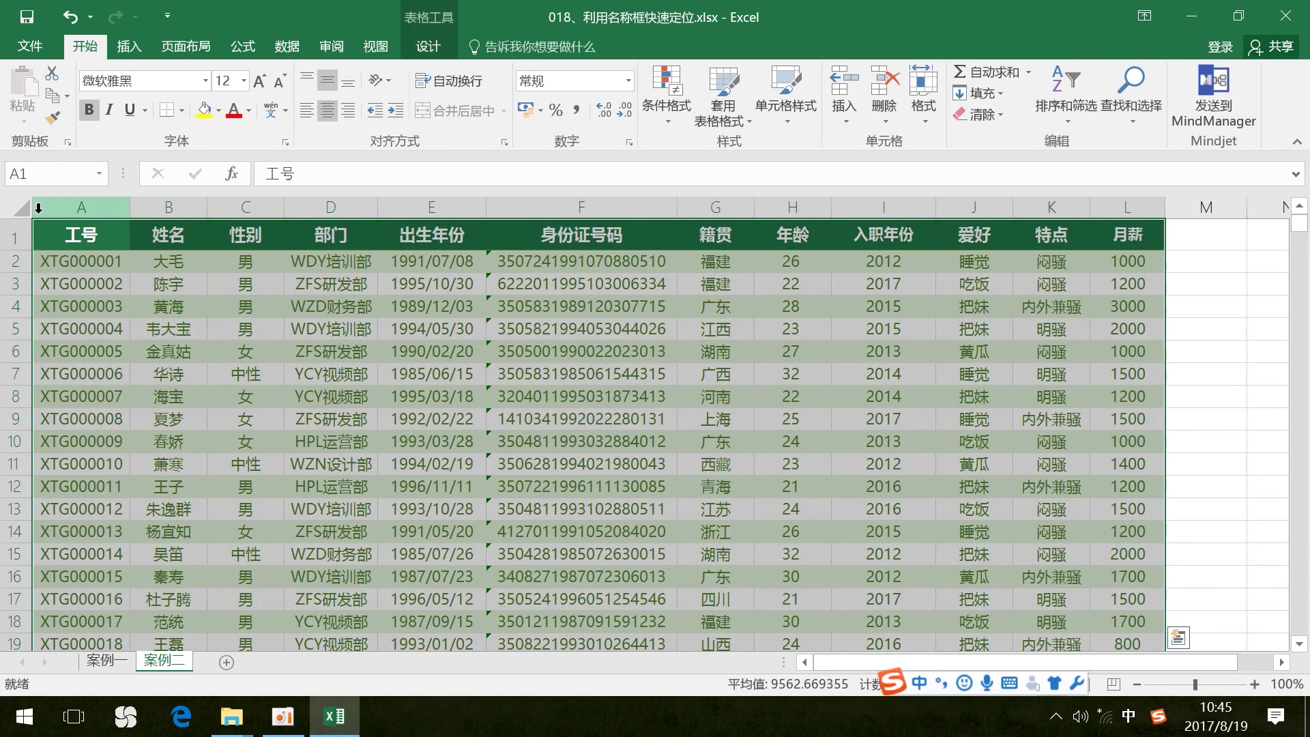
left_click(317, 465)
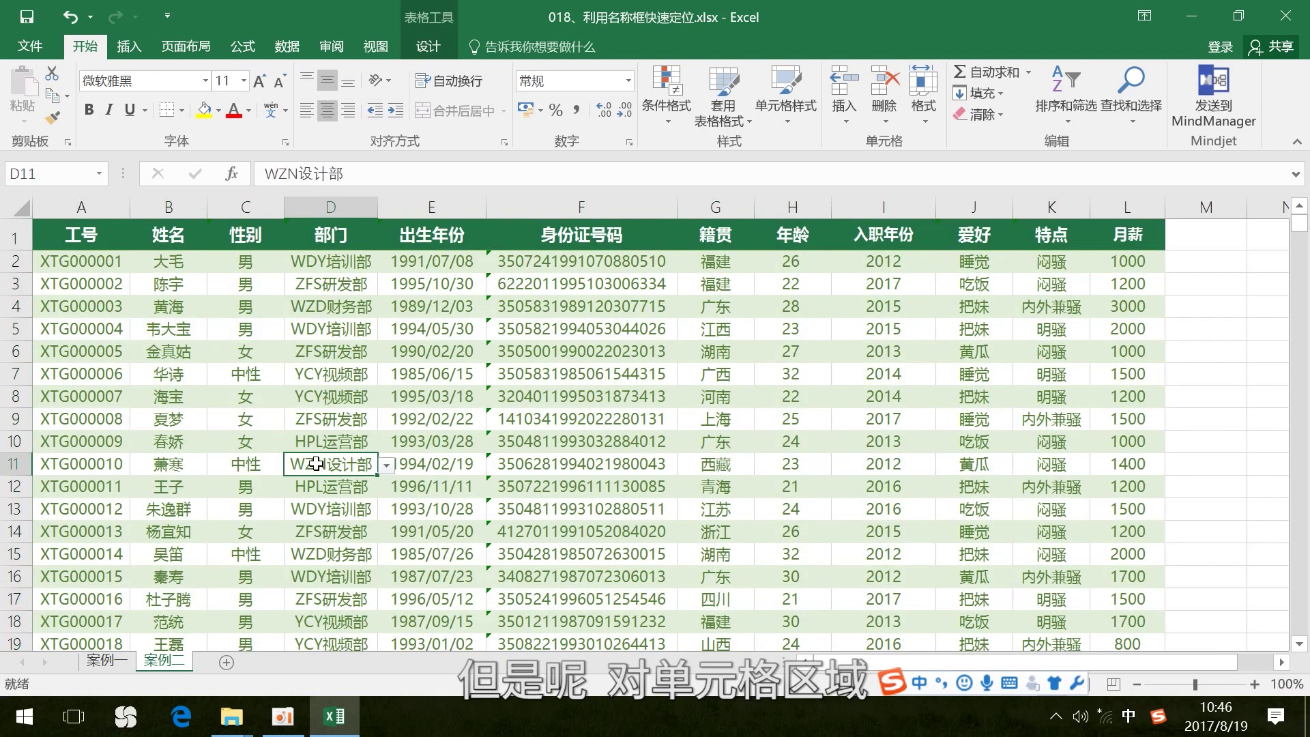